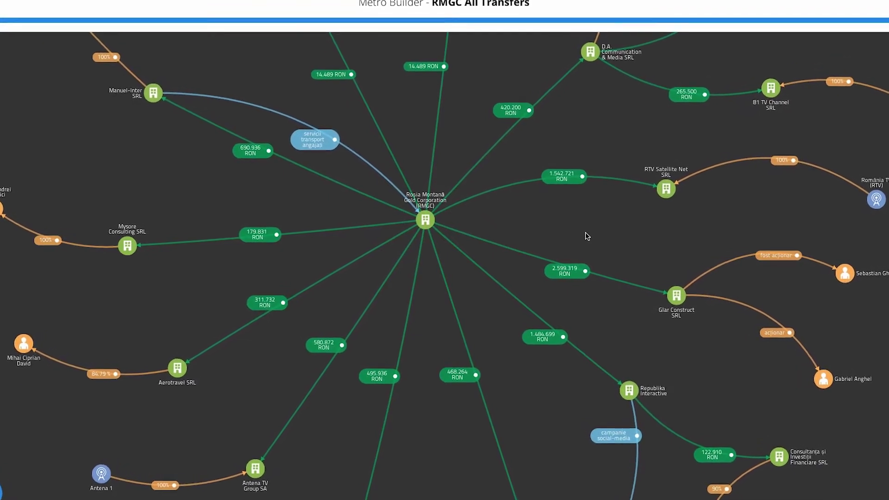
- Select the central Rosia Montană Gold Corporation node on the RMGC All Transfers map
left_click(426, 219)
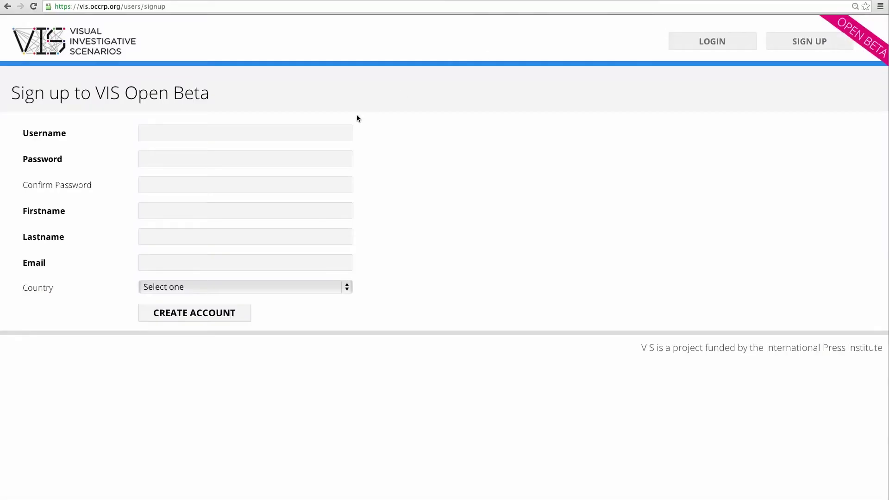
- Enter the suggested username and a password on the Open Beta sign-up form, then log in
left_click(329, 130)
type("laur")
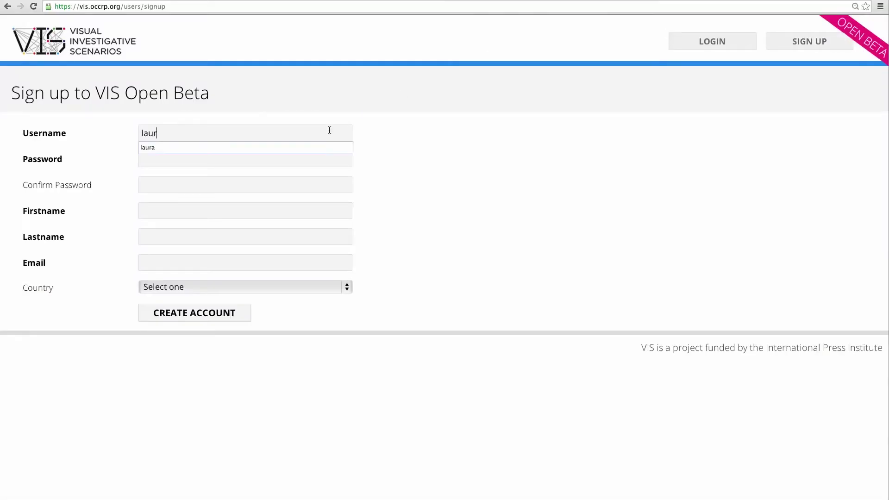
type("a")
key("Tab")
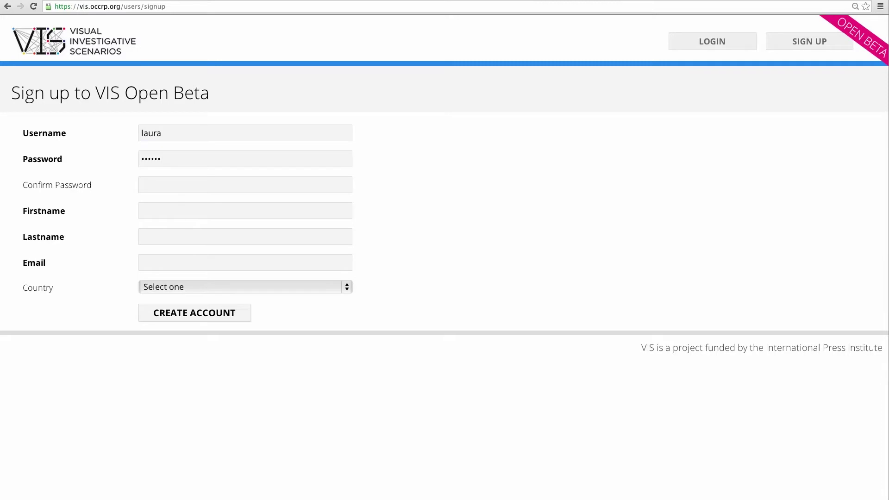
left_click(723, 42)
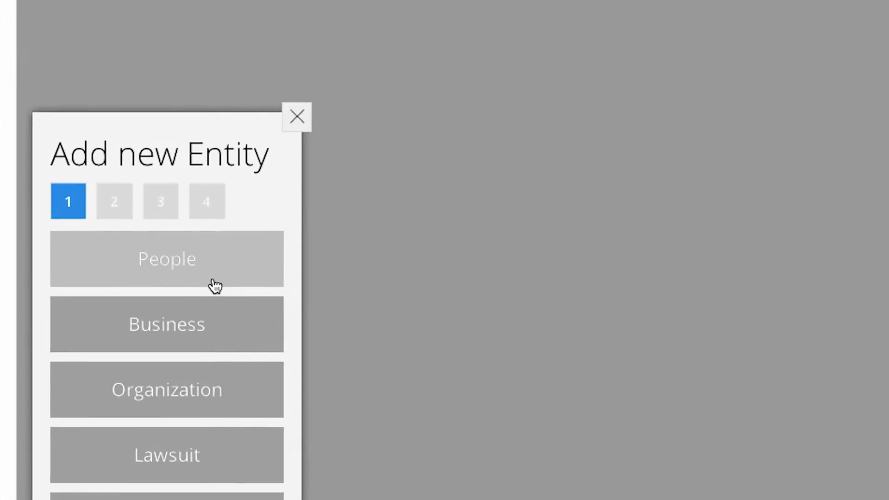
- Choose Business, then Company, for the new entity and move to its Name field
left_click(178, 308)
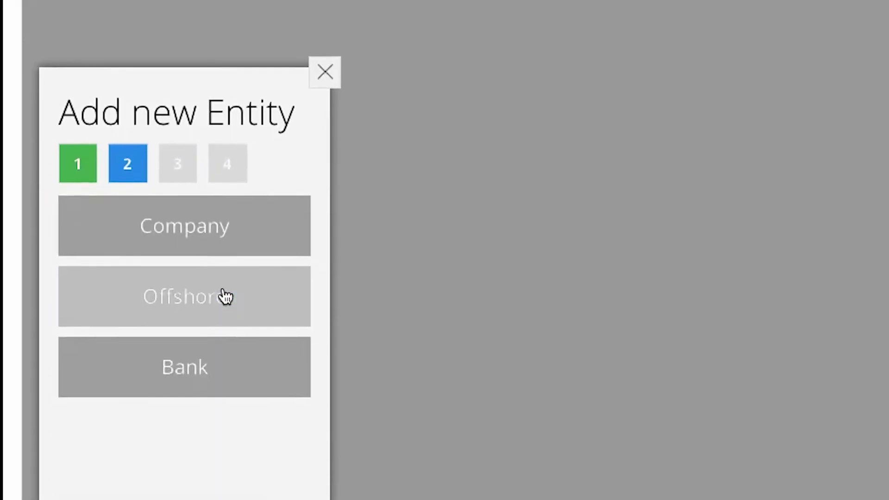
left_click(147, 217)
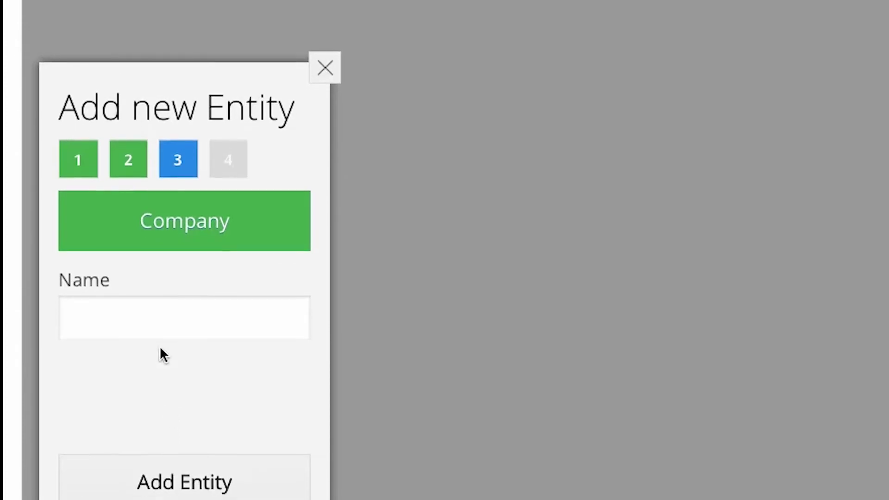
left_click(159, 333)
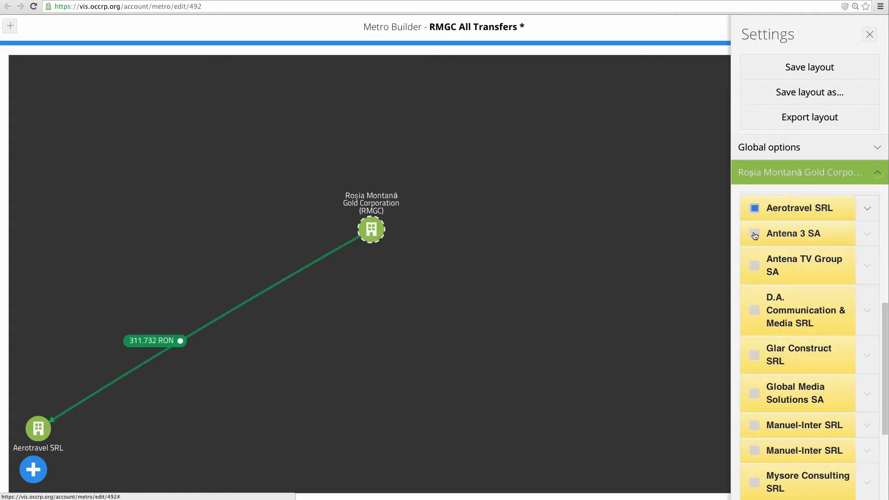
- Show RMGC's transfers to Antena 3, Antena TV Group, Glar Construct, Global Media Solutions and Manuel-Inter
left_click(755, 236)
left_click(754, 268)
left_click(754, 359)
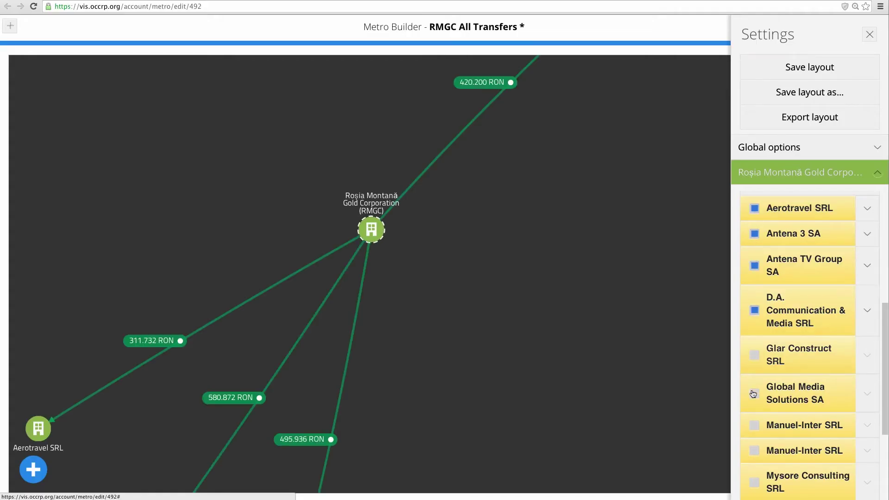
left_click(754, 394)
left_click(754, 454)
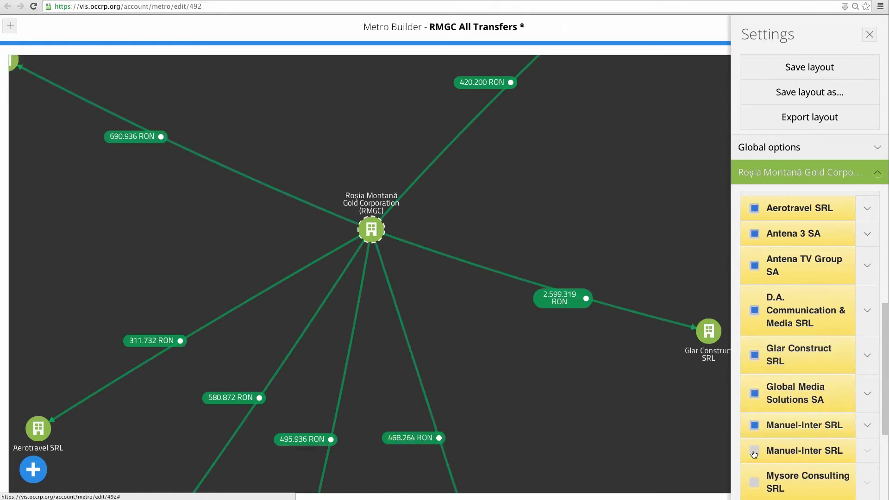
scroll(795, 369, "up", 5)
scroll(795, 369, "up", 1)
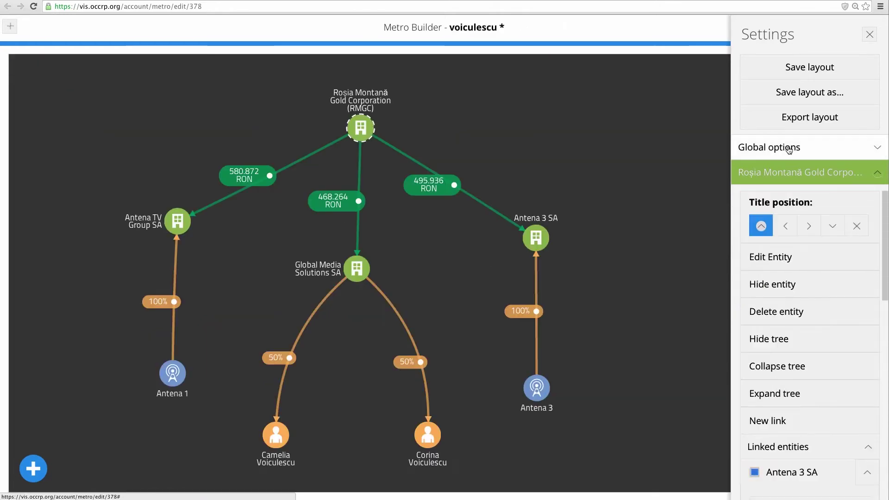
left_click(793, 146)
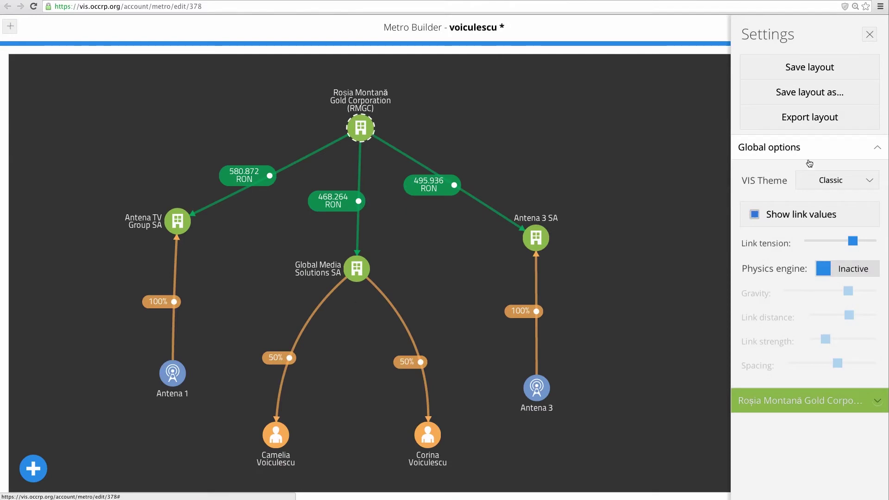
- Apply the Bullet theme, then the Politics theme, to the voiculescu map
left_click(841, 182)
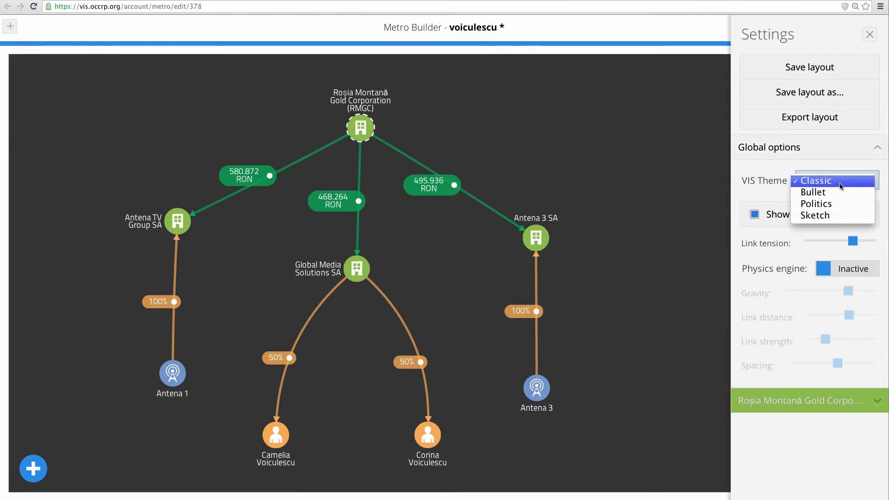
left_click(813, 197)
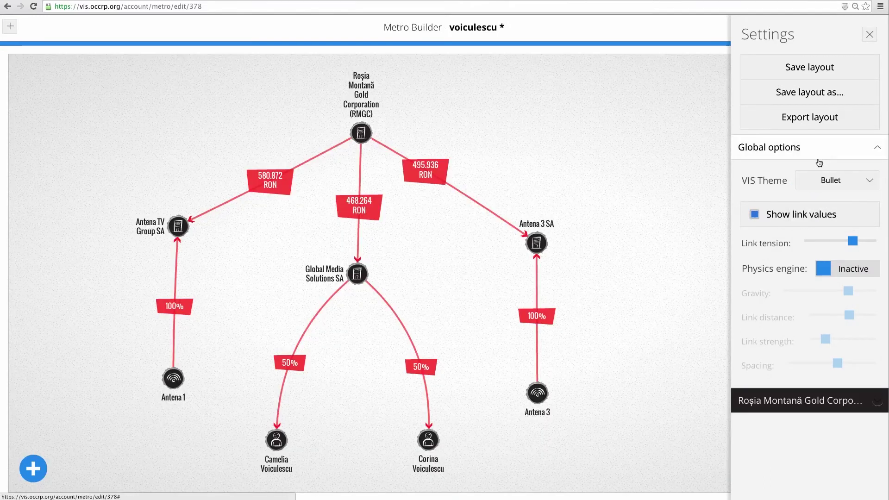
left_click(816, 180)
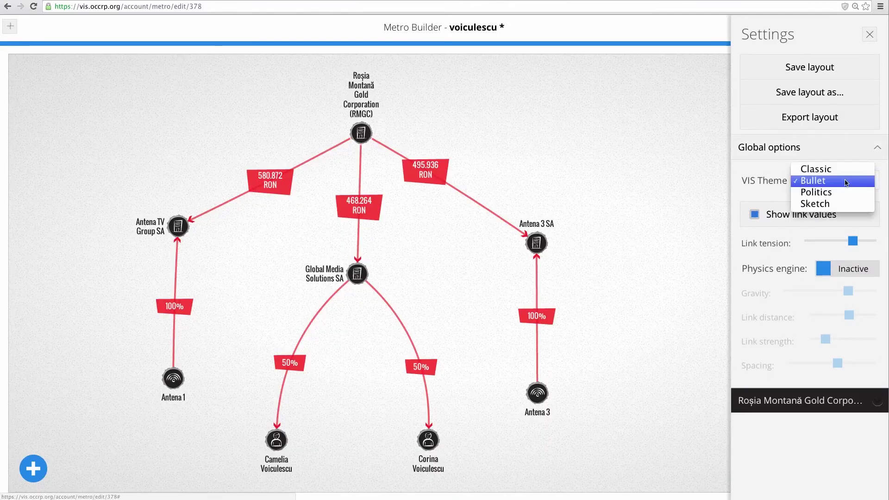
left_click(818, 196)
- Bend the Antena 3 SA link, place the Rosia Montana node left of centre, and select the iframe code
mouse_move(822, 301)
left_mouse_down()
mouse_move(817, 307)
mouse_move(832, 308)
left_mouse_up()
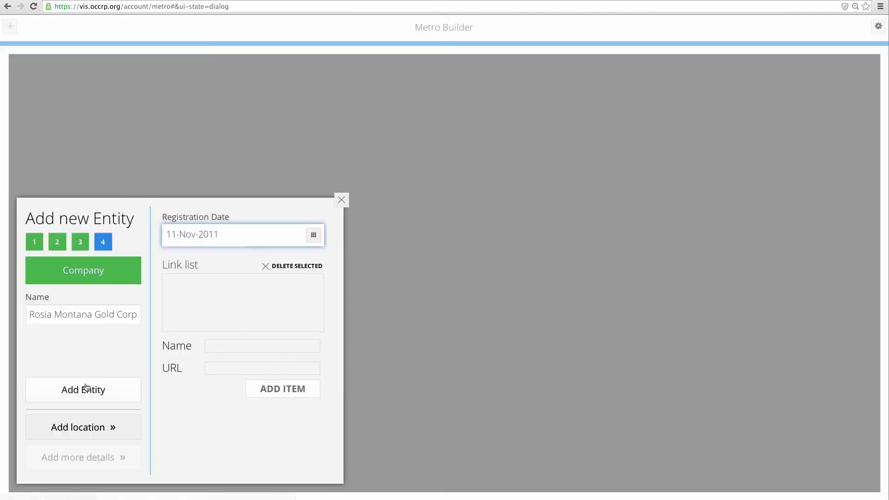
left_click(84, 389)
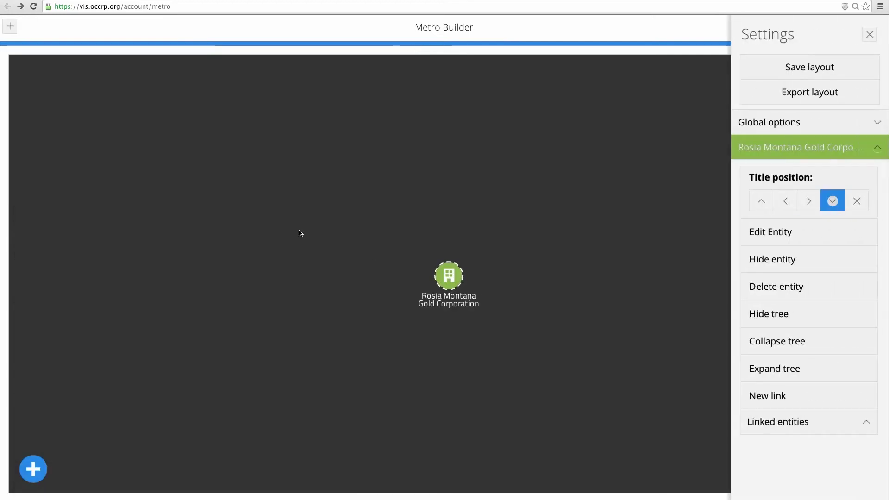
left_click_drag(451, 285, 197, 222)
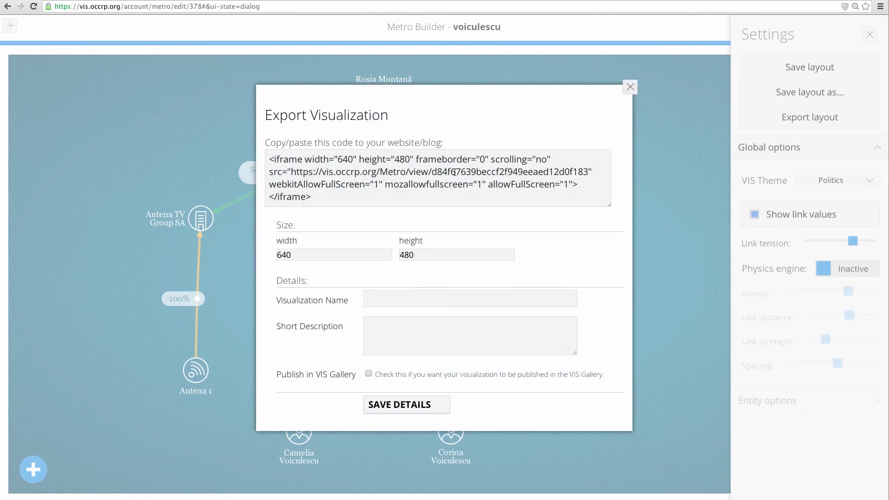
left_click_drag(333, 198, 268, 157)
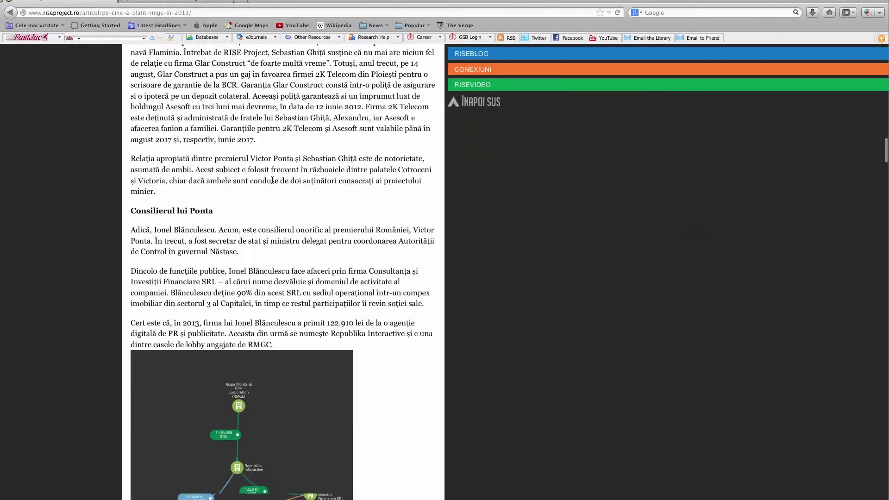
scroll(342, 429, "down", 5)
scroll(342, 429, "down", 5)
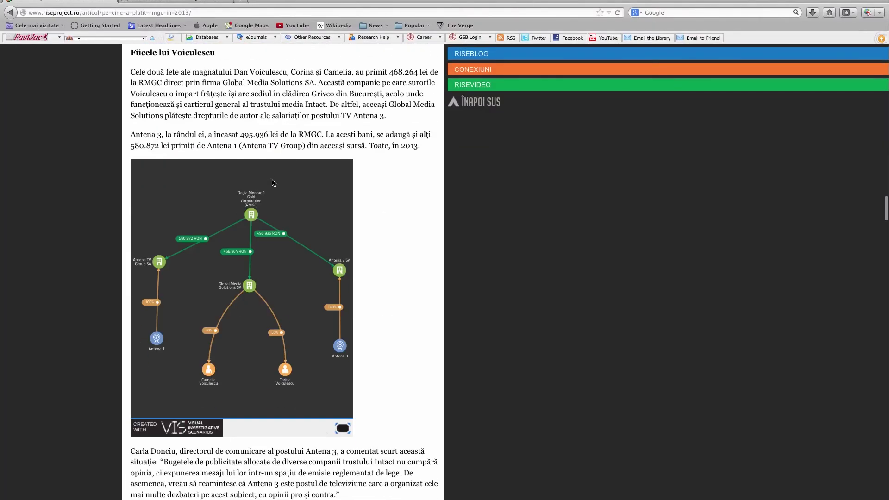
- Open the Voiculescu graph embedded in the riseproject.ro article in full-screen view
left_click(342, 428)
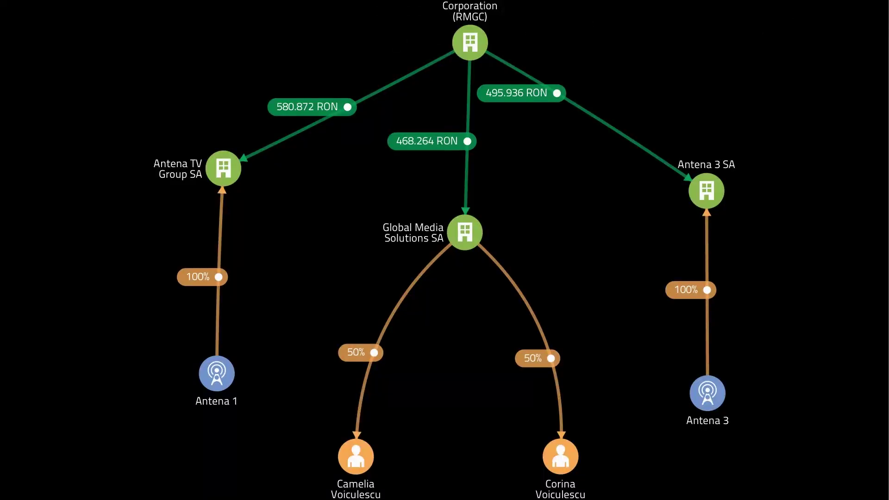